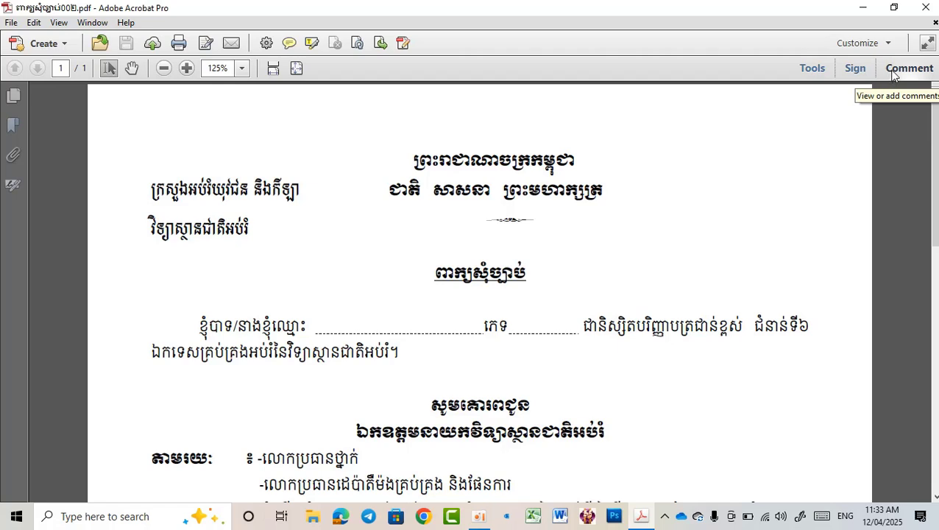
- Activate the Add Text Comment tool, with Khmer OS Siemreap at size 10
click(892, 70)
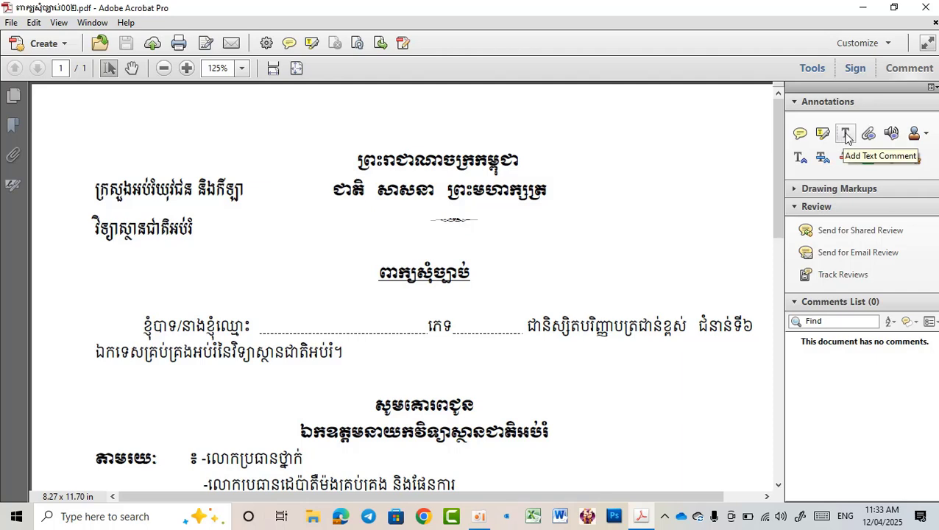
click(846, 135)
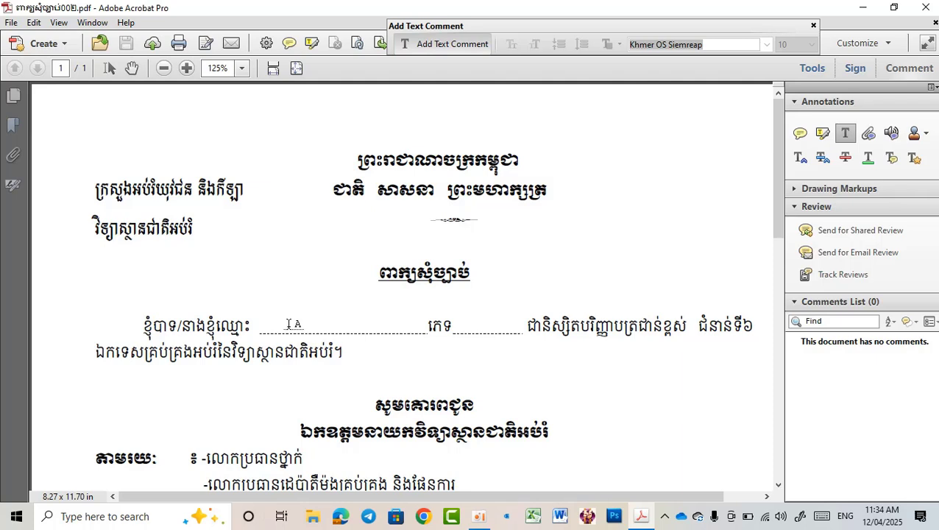
- Switch input to Khmer and type the applicant's name as a comment on the name blank
click(289, 325)
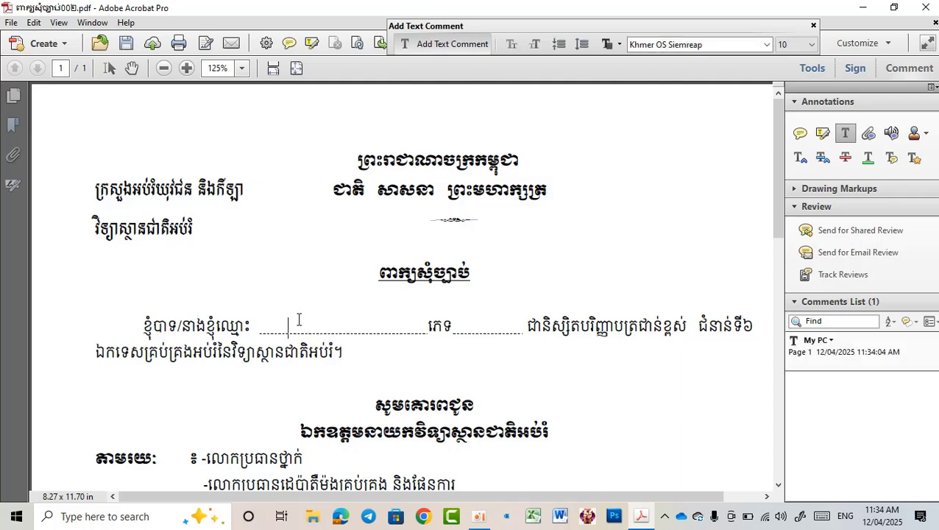
click(844, 521)
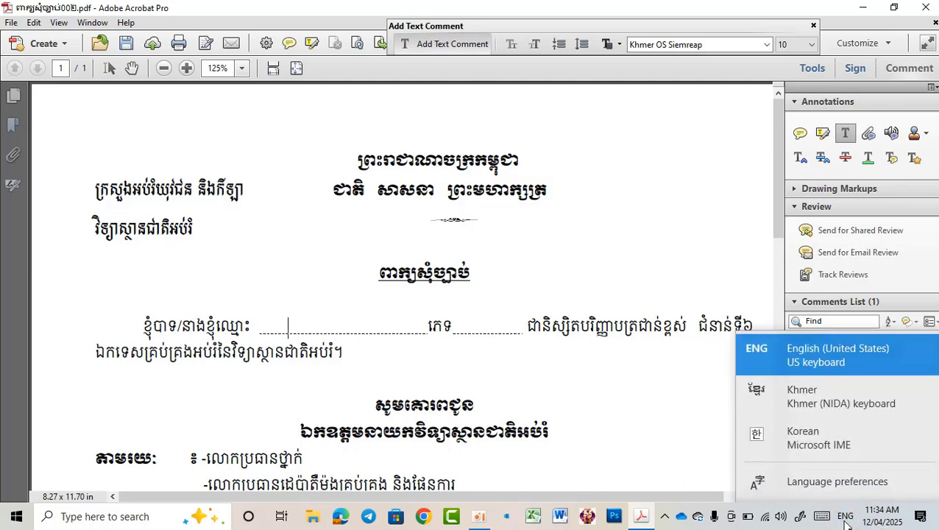
click(786, 398)
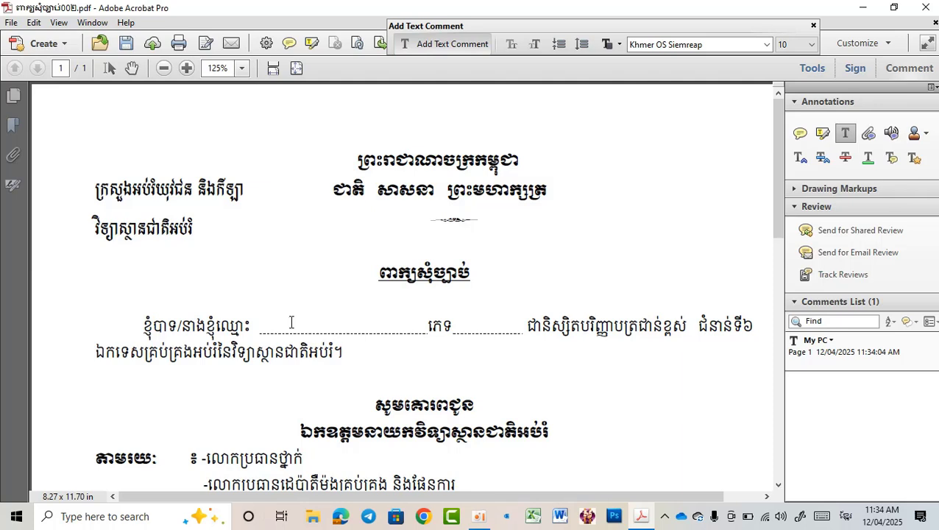
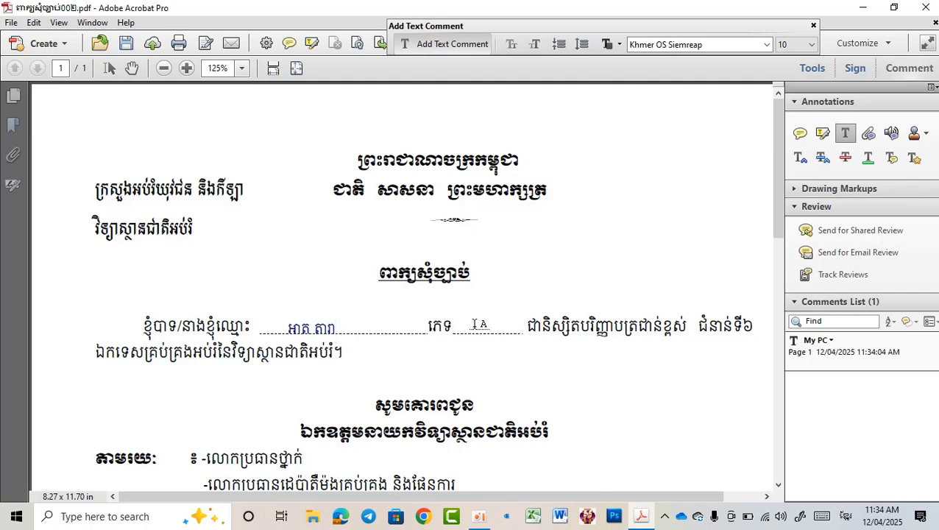
- Add ប្រុស as a text comment on the gender blank
click(475, 325)
text(ប្រុស)
click(778, 485)
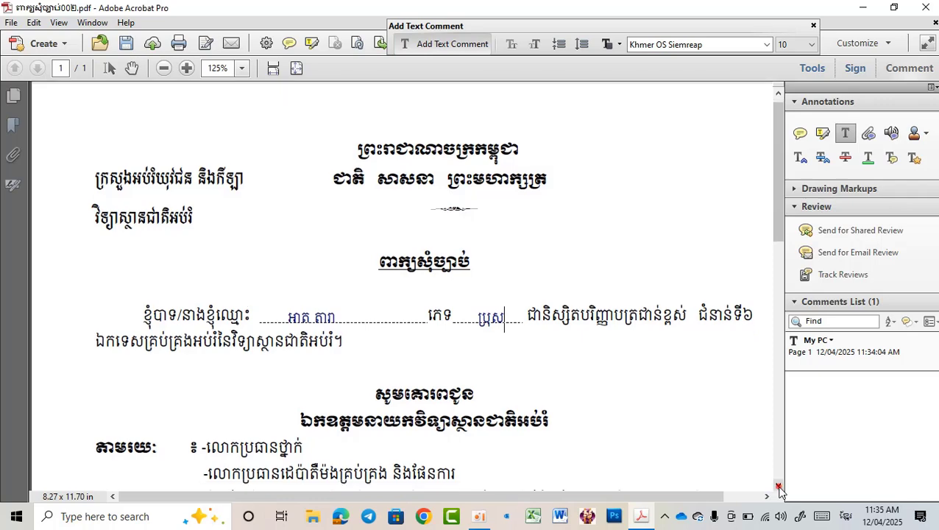
scroll(779, 488, down, 4)
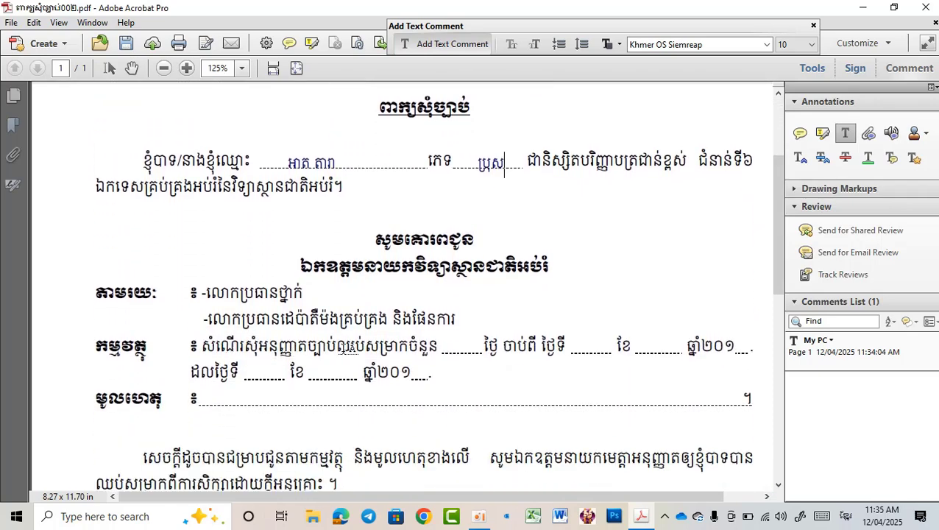
- Fill the subject-line blanks with ១ day of leave from ១២ to ១៣ មេសា ២០២៥
click(460, 344)
text(១)
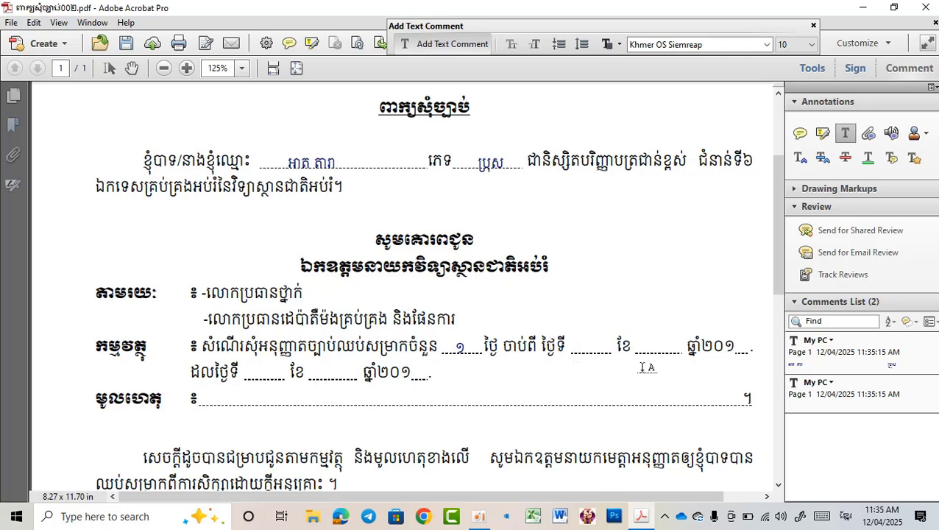
text(១២)
click(639, 361)
text(មេស)
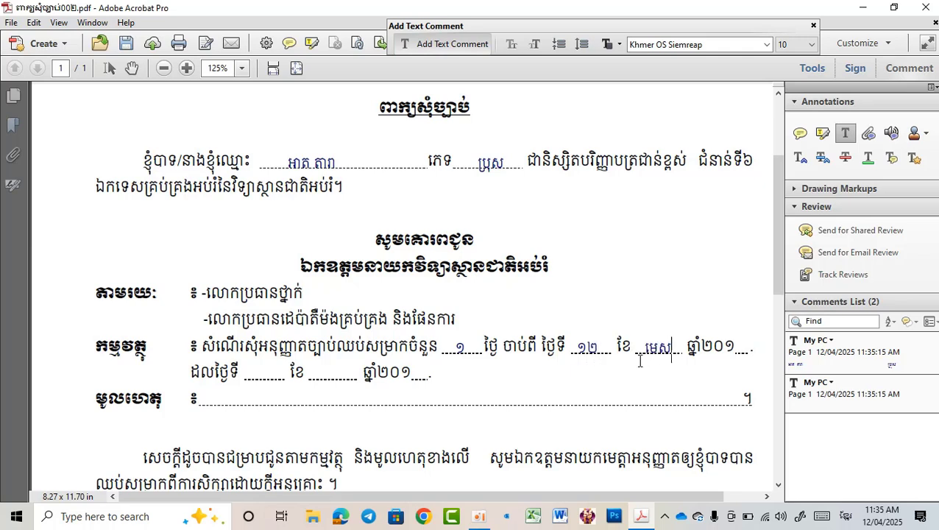
text(ា២៥)
click(254, 371)
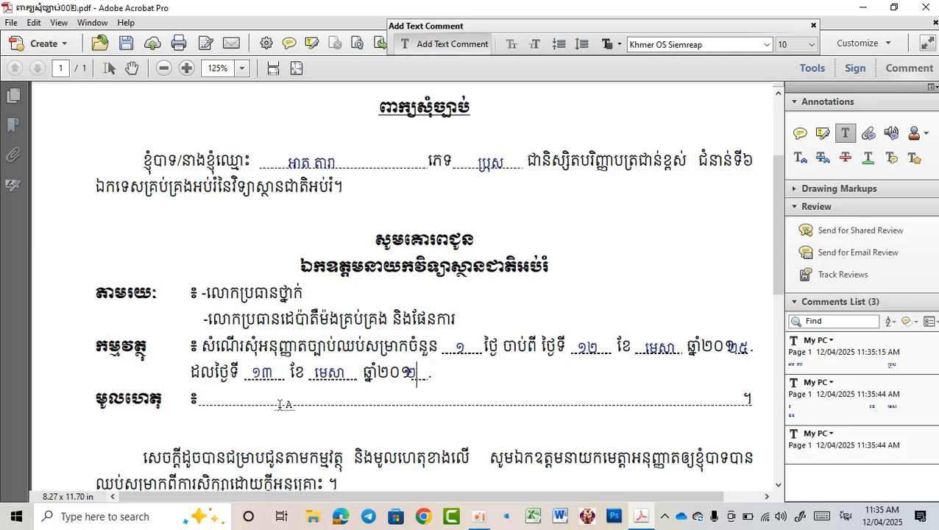
text(៥)
- Type the Khmer reason ឈឺធ្ងន់ចាំបាច on the reason line, then scroll to review the form
click(213, 397)
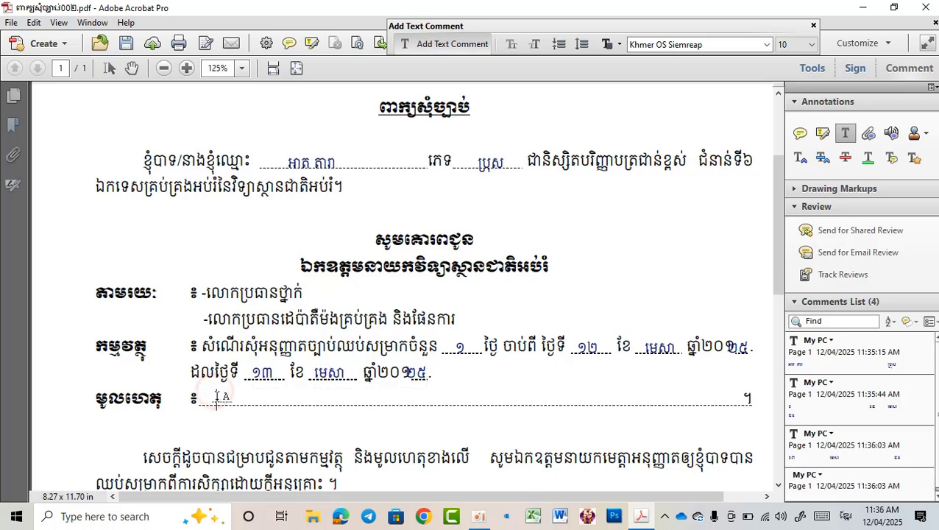
text(ឈឺធ)
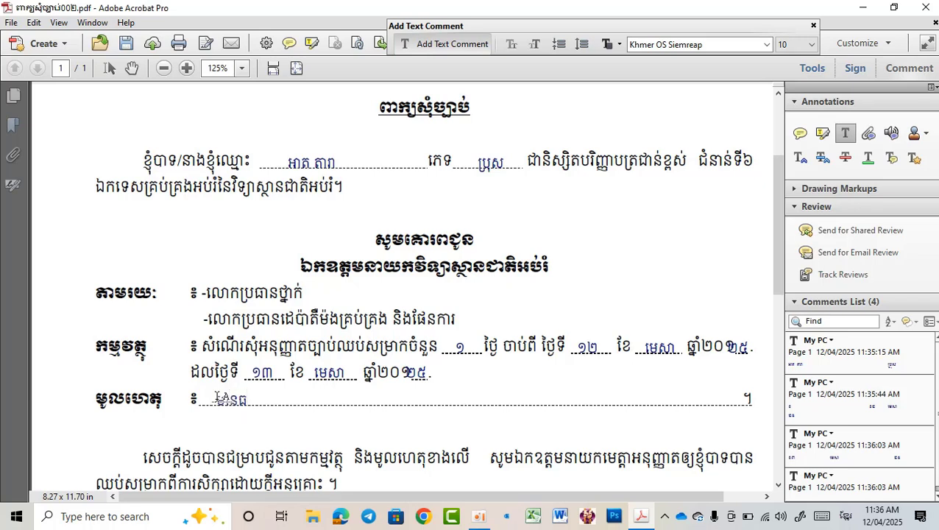
text(្ង)
text(ន់)
text(ចាំបាច់)
drag(778, 272, 773, 305)
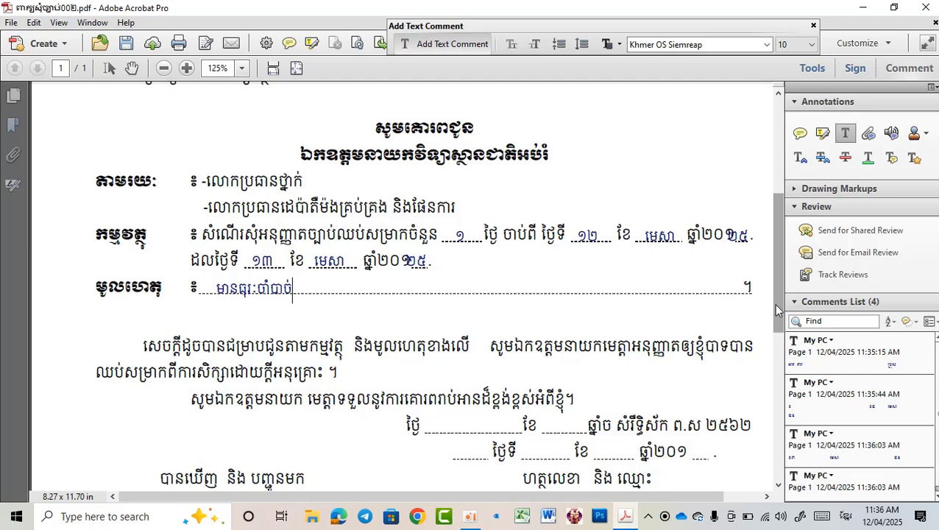
drag(775, 303, 772, 244)
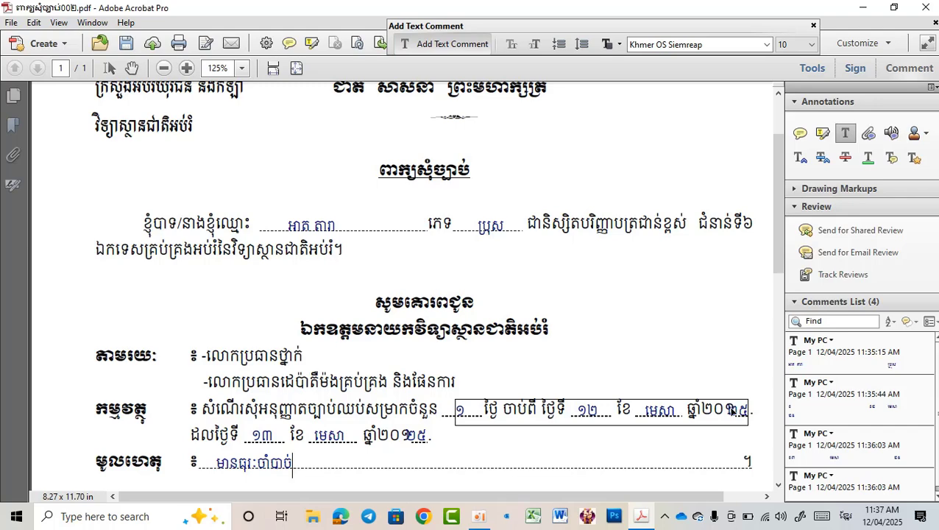
- Review the filled page, toggle the Comment pane, and close the PDF to reach the save prompt
drag(777, 250, 780, 330)
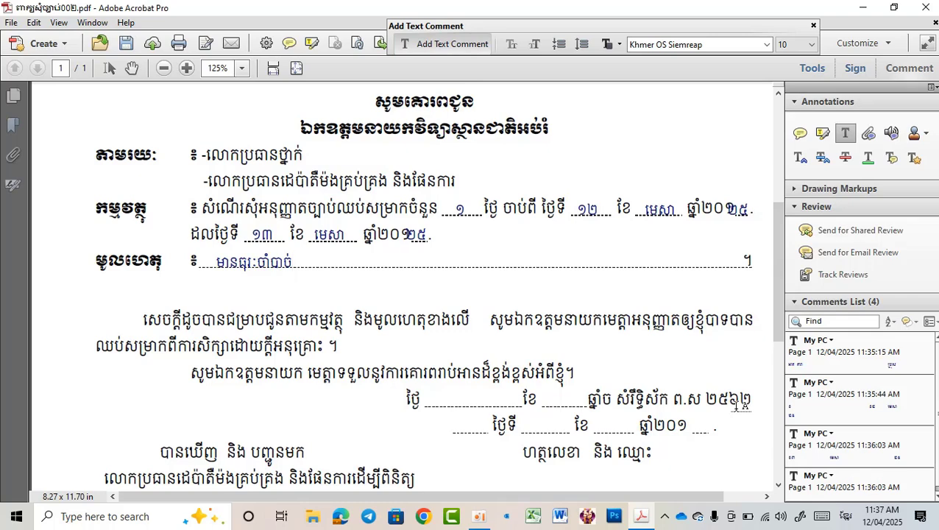
drag(778, 324, 771, 200)
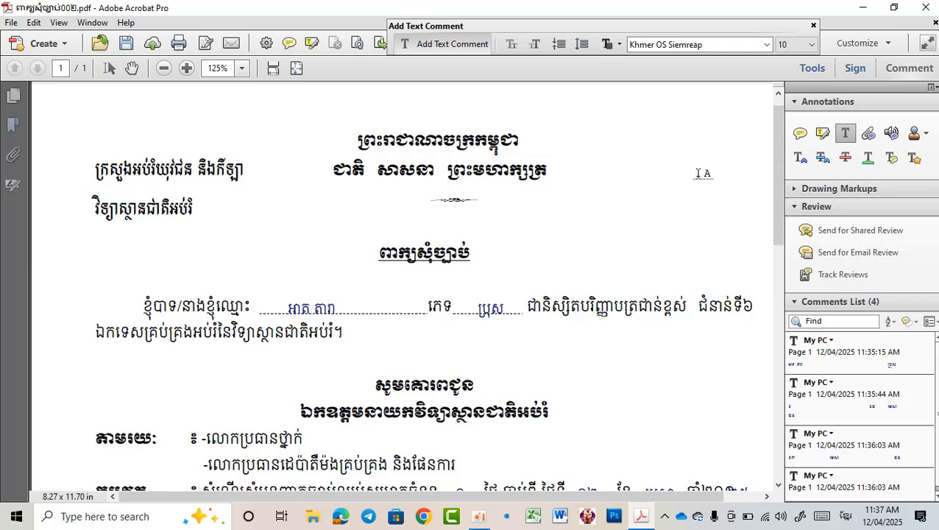
click(907, 70)
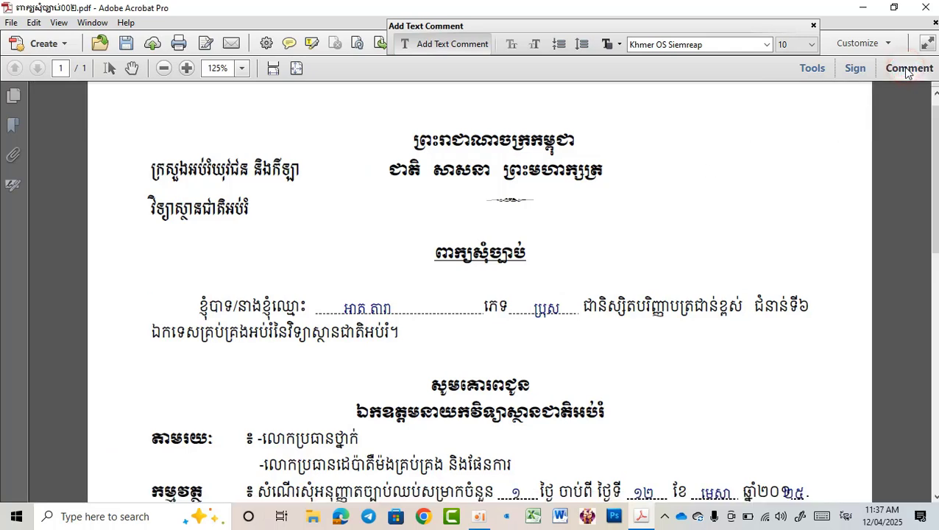
click(907, 69)
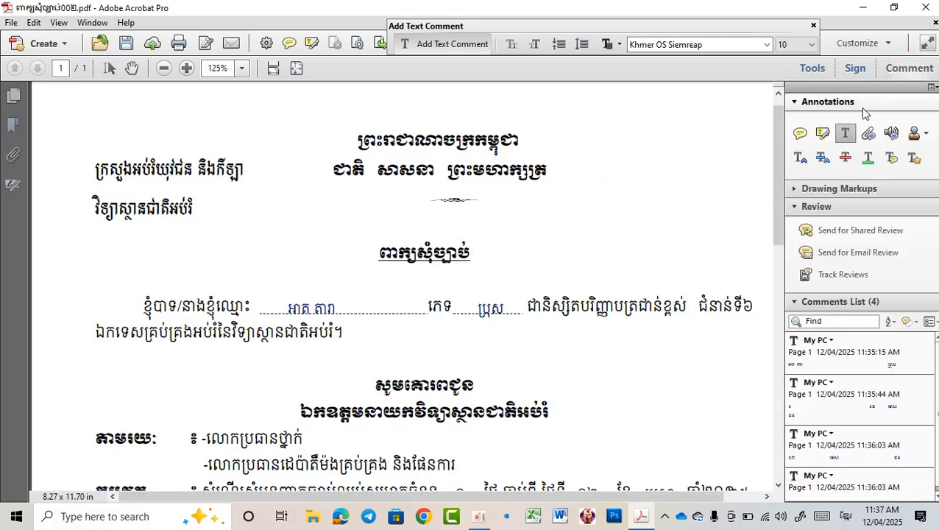
click(845, 134)
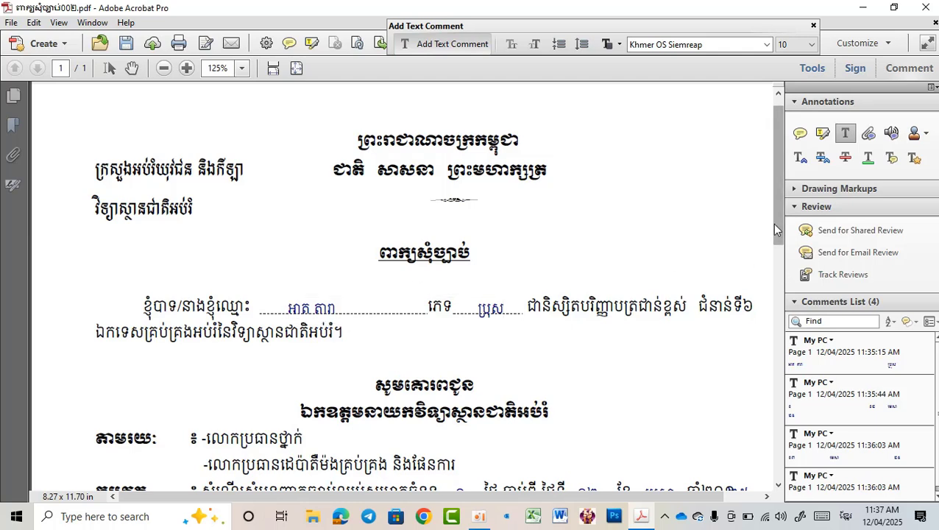
drag(777, 223, 780, 328)
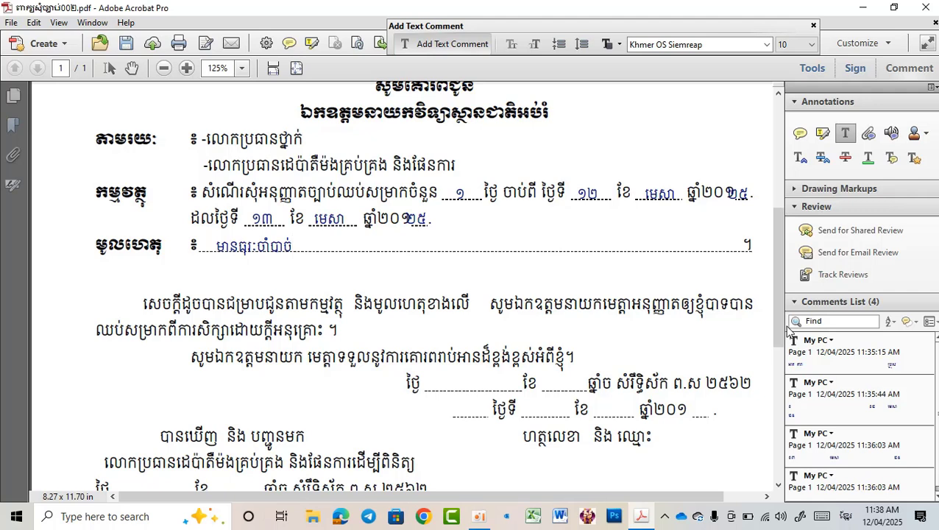
click(926, 7)
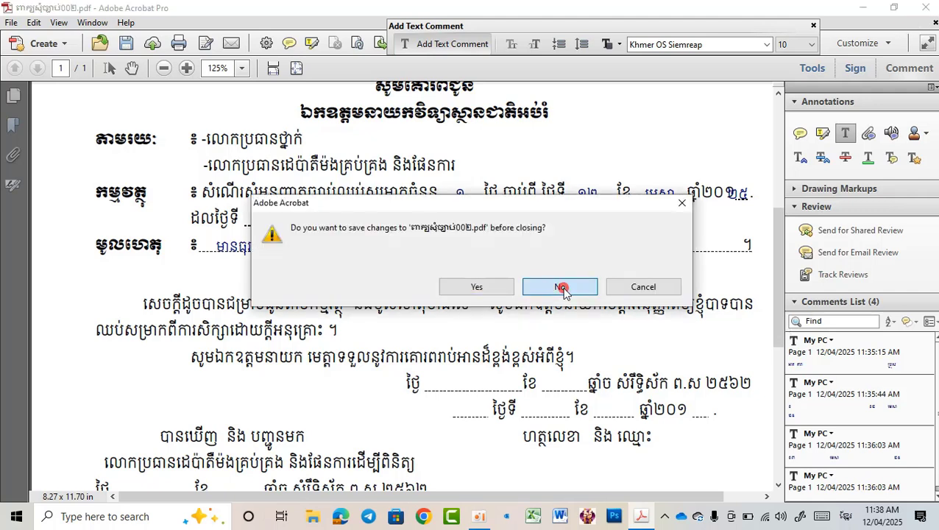